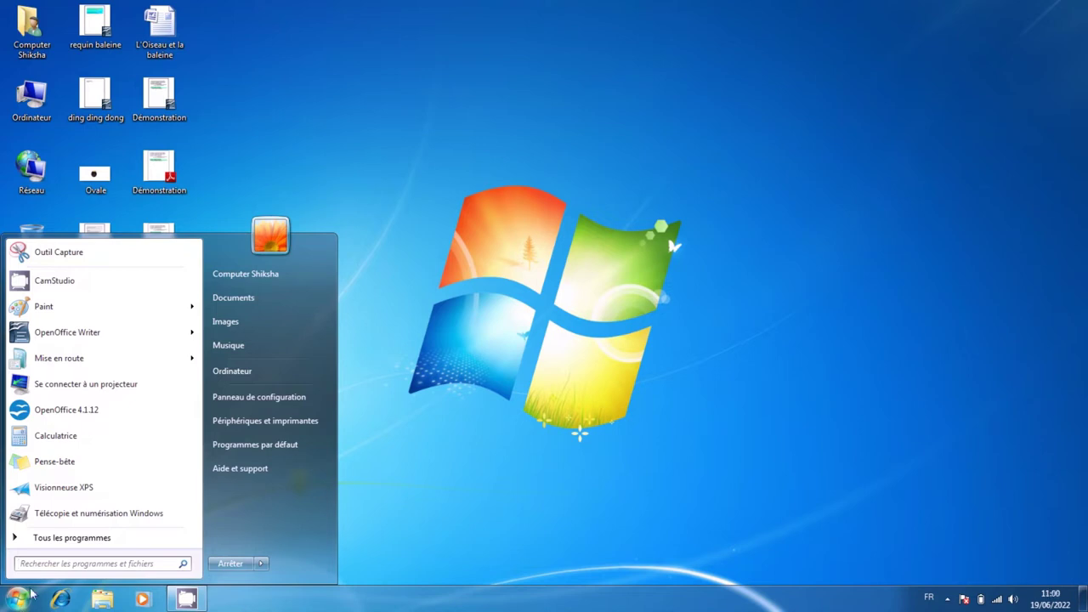
Step: Launch OpenOffice Impress from the installed OpenOffice 4.1.12 programs
{"action": "left_click", "coordinate": [82, 541]}
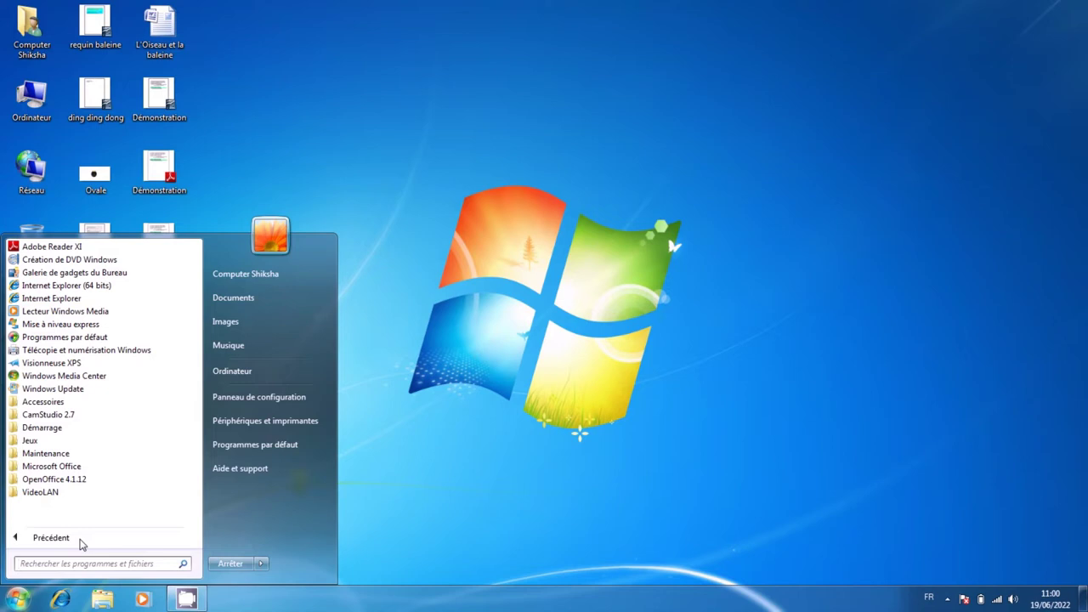
{"action": "left_click", "coordinate": [91, 483]}
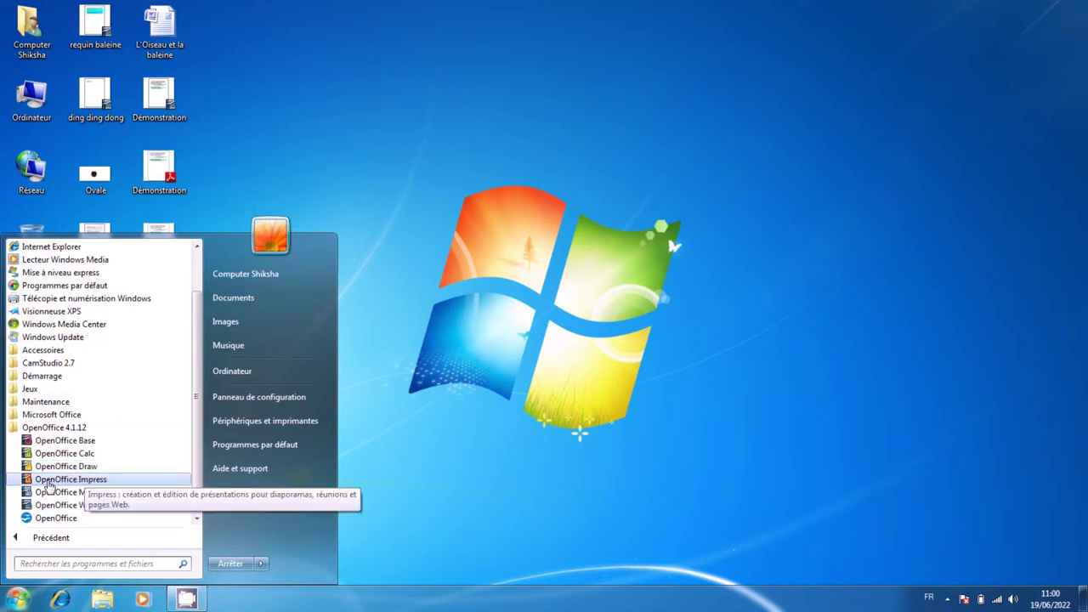
{"action": "left_click", "coordinate": [116, 485]}
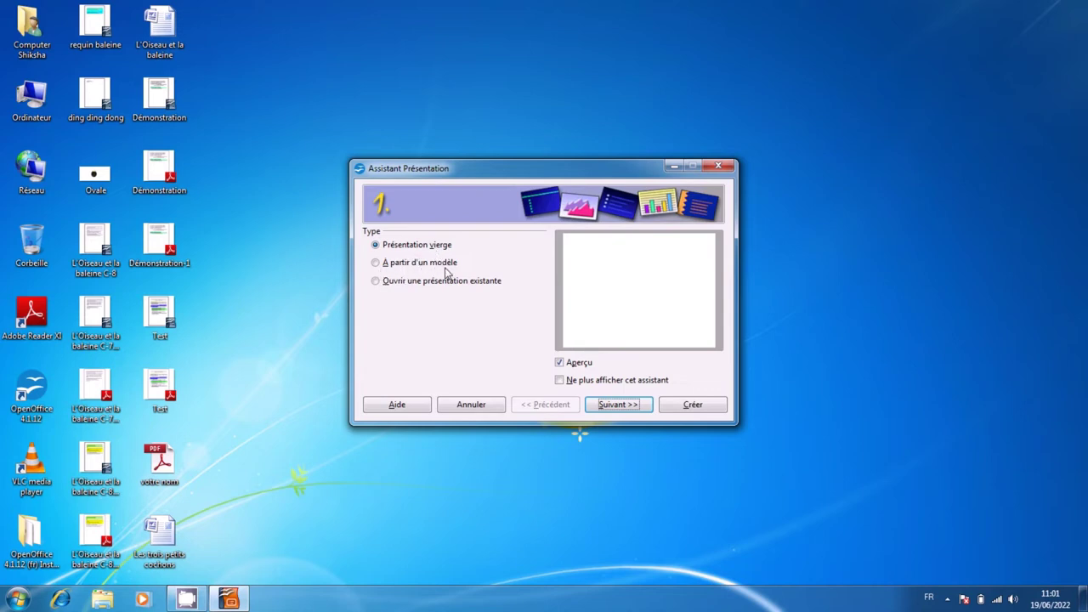
{"action": "left_click", "coordinate": [375, 265]}
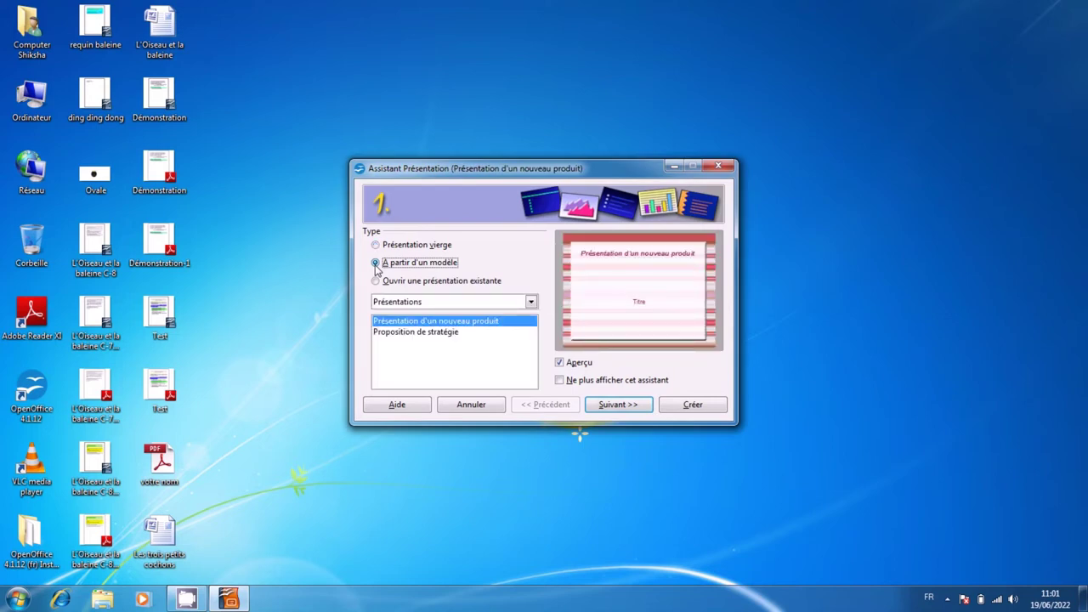
{"action": "left_click", "coordinate": [450, 334]}
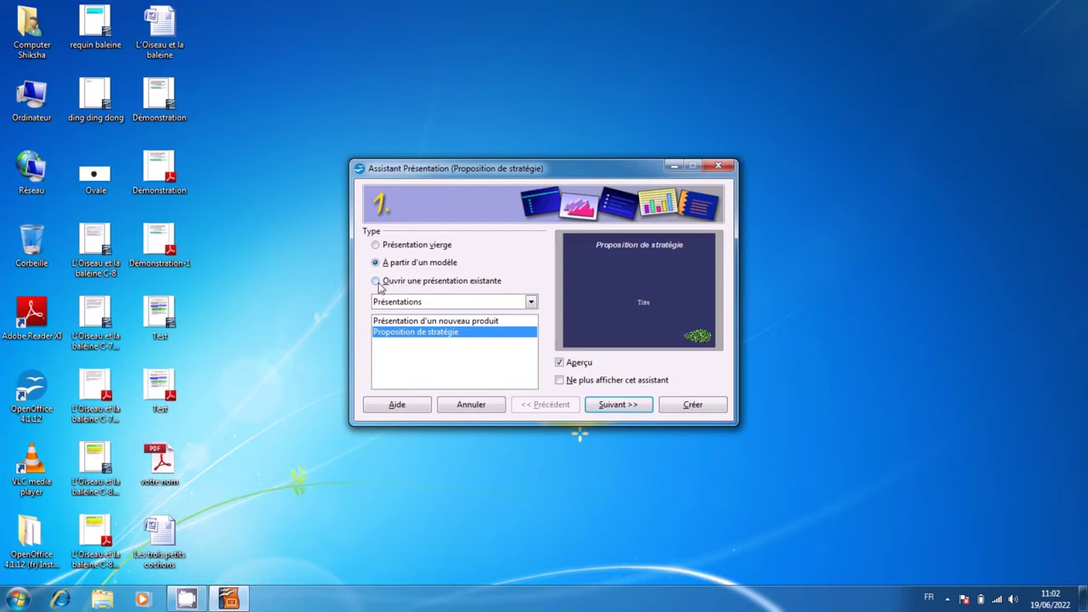
{"action": "left_click", "coordinate": [377, 283]}
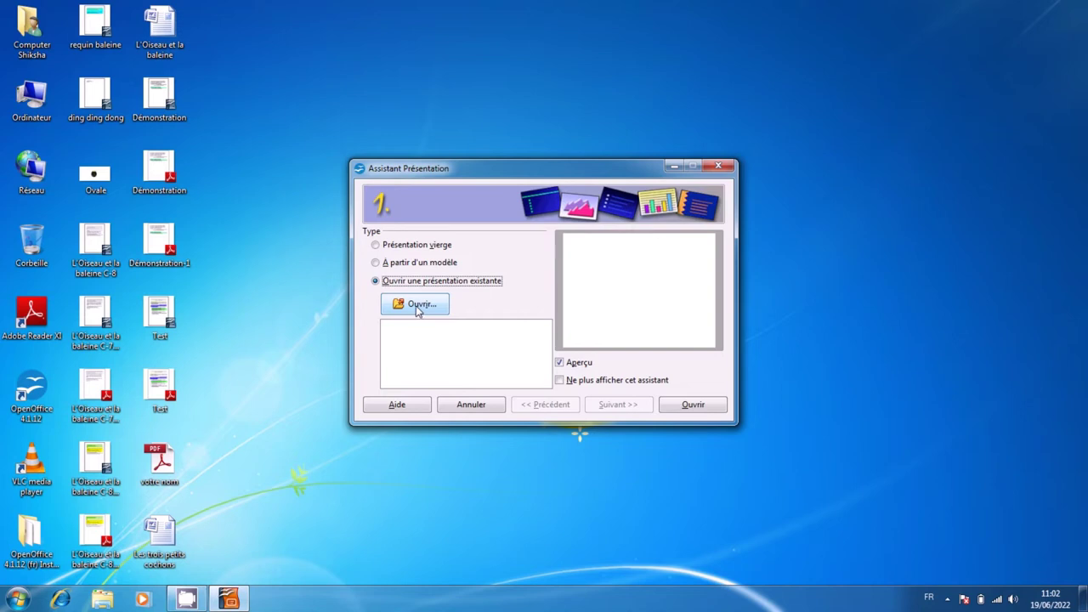
Step: Choose the blank presentation type in the presentation wizard and create the presentation
{"action": "left_click", "coordinate": [390, 246]}
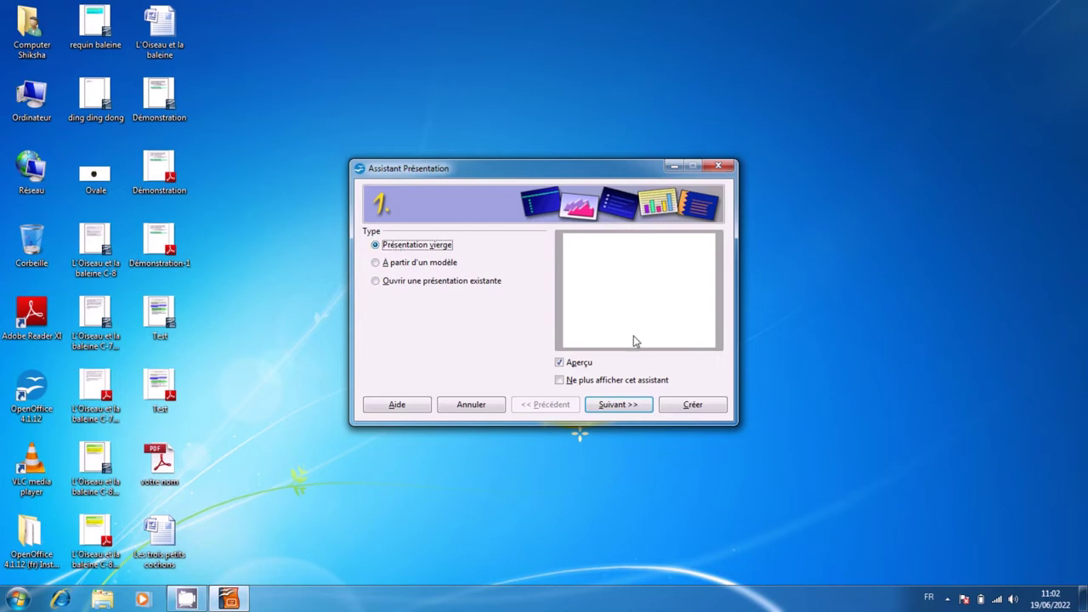
{"action": "left_click", "coordinate": [702, 410]}
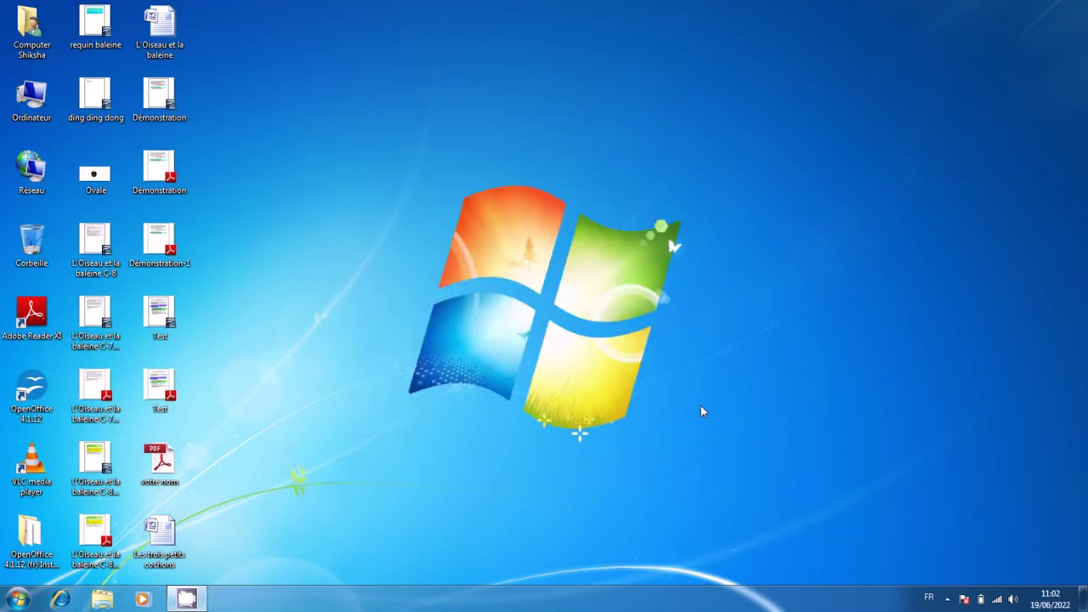
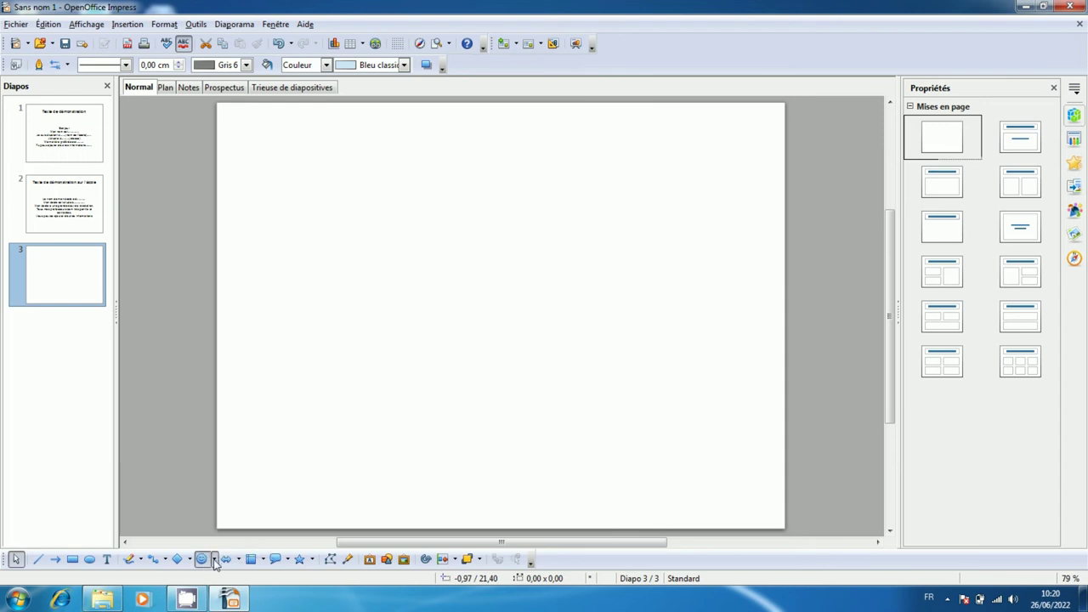
Step: Draw a flower symbol shape about 12.00 × 10.80 cm on the empty third slide
{"action": "left_click", "coordinate": [215, 560]}
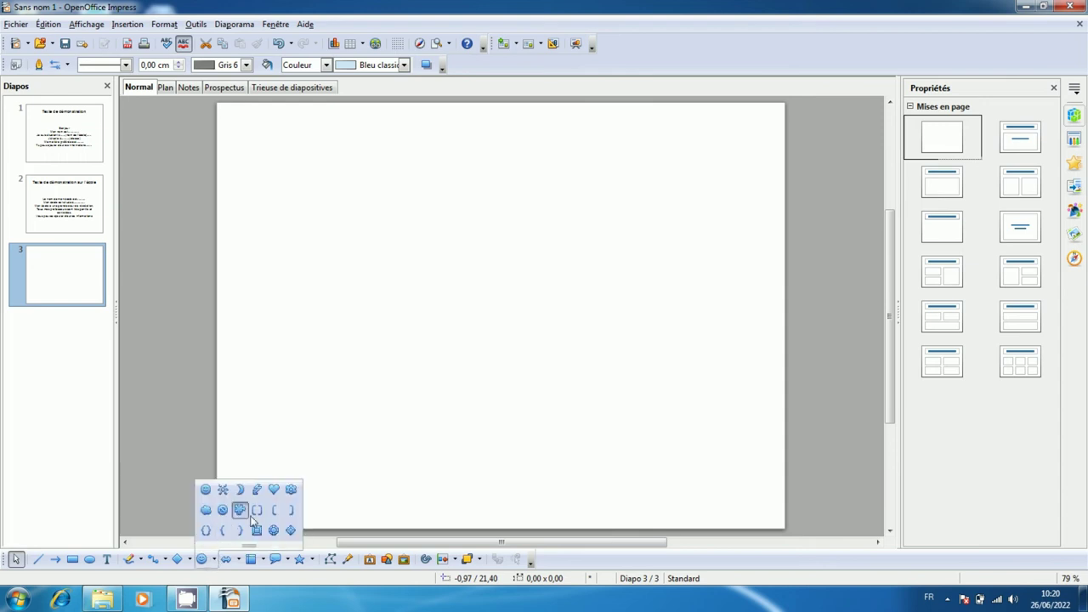
{"action": "left_click", "coordinate": [291, 490]}
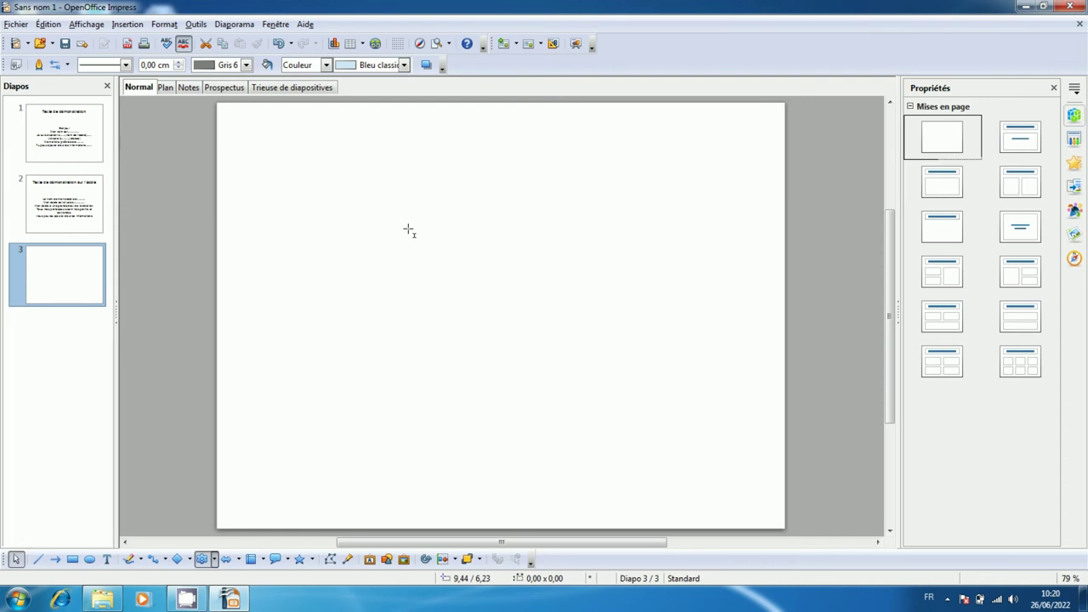
{"action": "left_click_drag", "start_coordinate": [408, 230], "coordinate": [651, 449]}
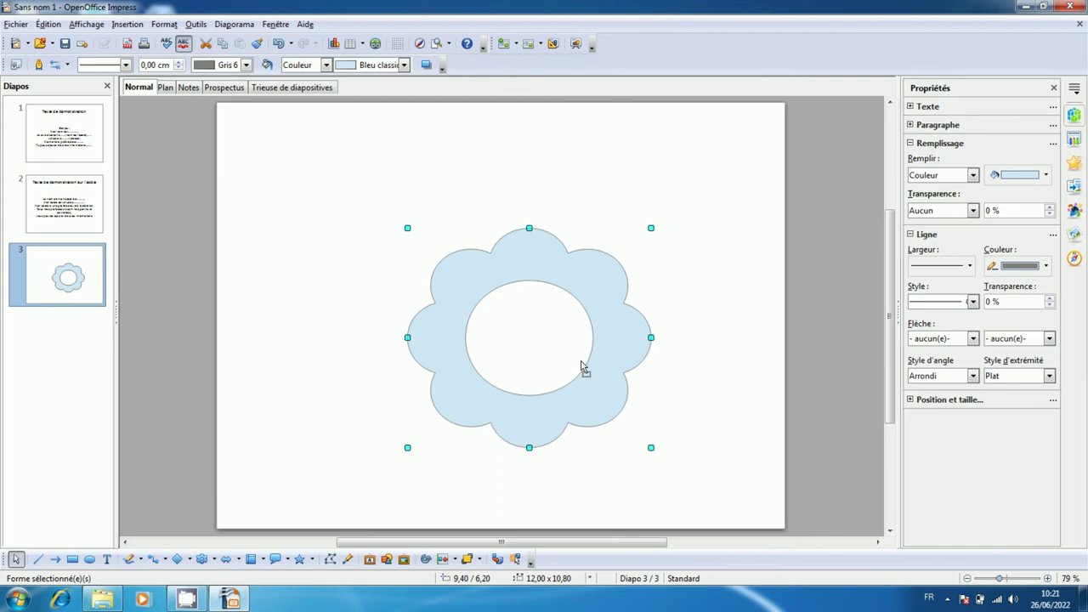
Step: Reposition the flower near the slide's centre and enlarge it from two opposite corners to about 15.60 × 13.60 cm
{"action": "key", "text": "ctrl+z"}
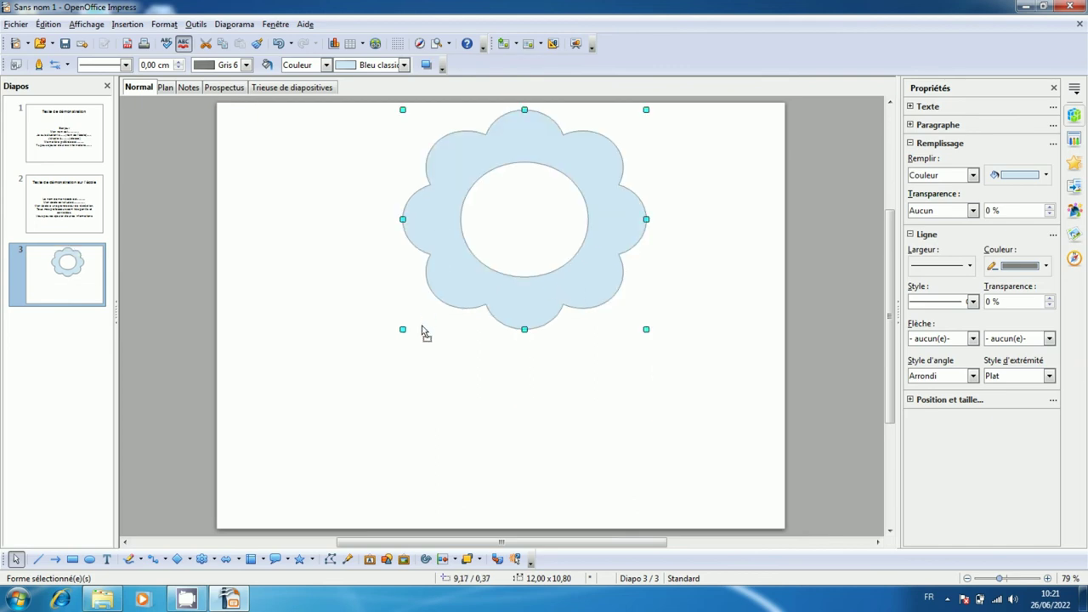
{"action": "key", "text": "ctrl+y"}
{"action": "key", "text": "ctrl+z"}
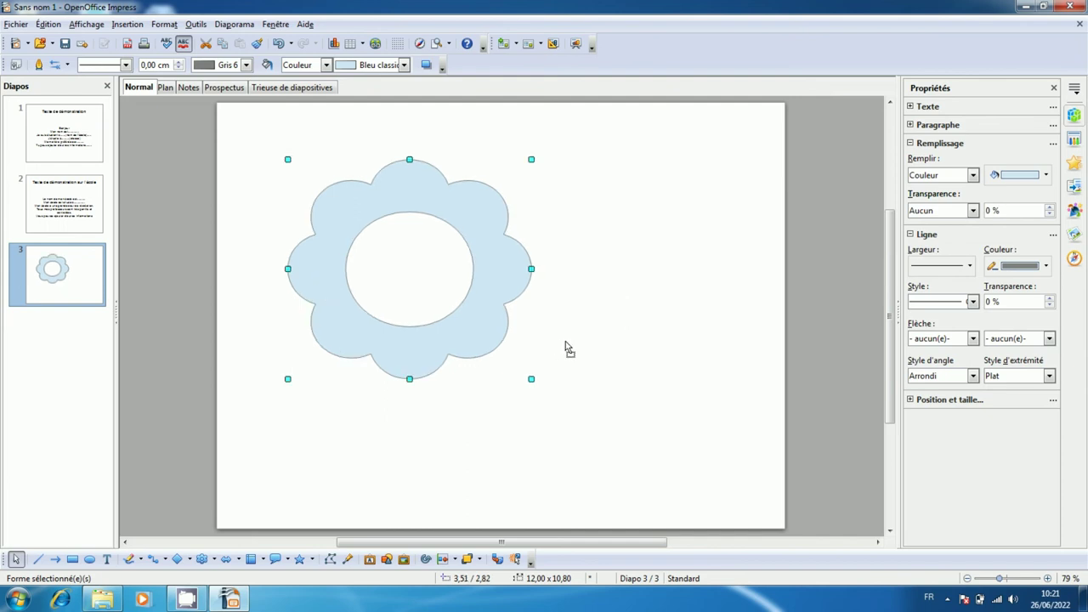
{"action": "key", "text": "ctrl+y"}
{"action": "left_click_drag", "start_coordinate": [542, 346], "coordinate": [575, 359]}
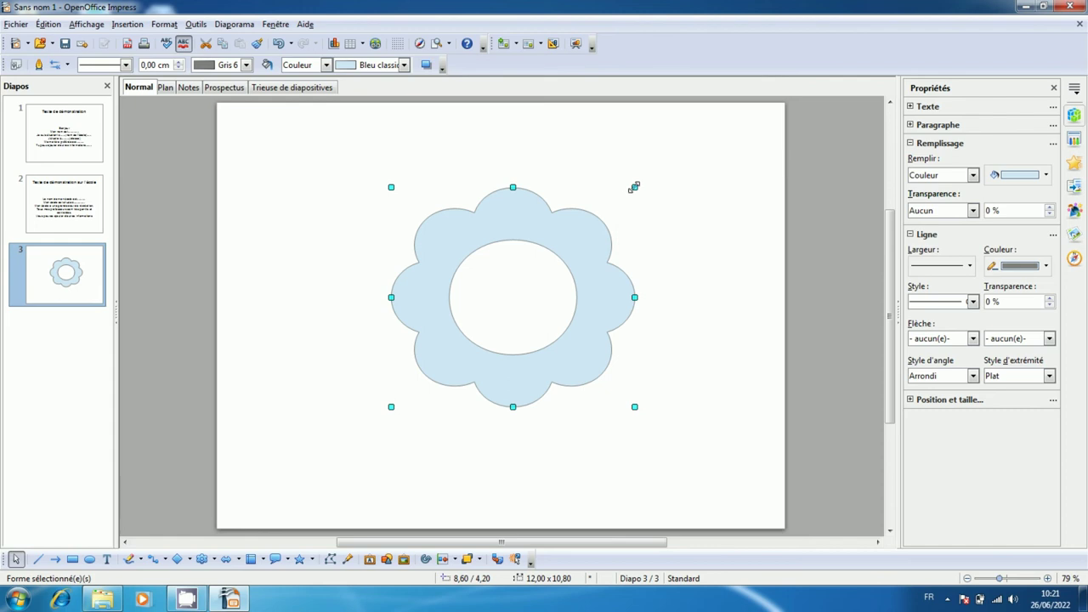
{"action": "left_click_drag", "start_coordinate": [634, 187], "coordinate": [663, 163]}
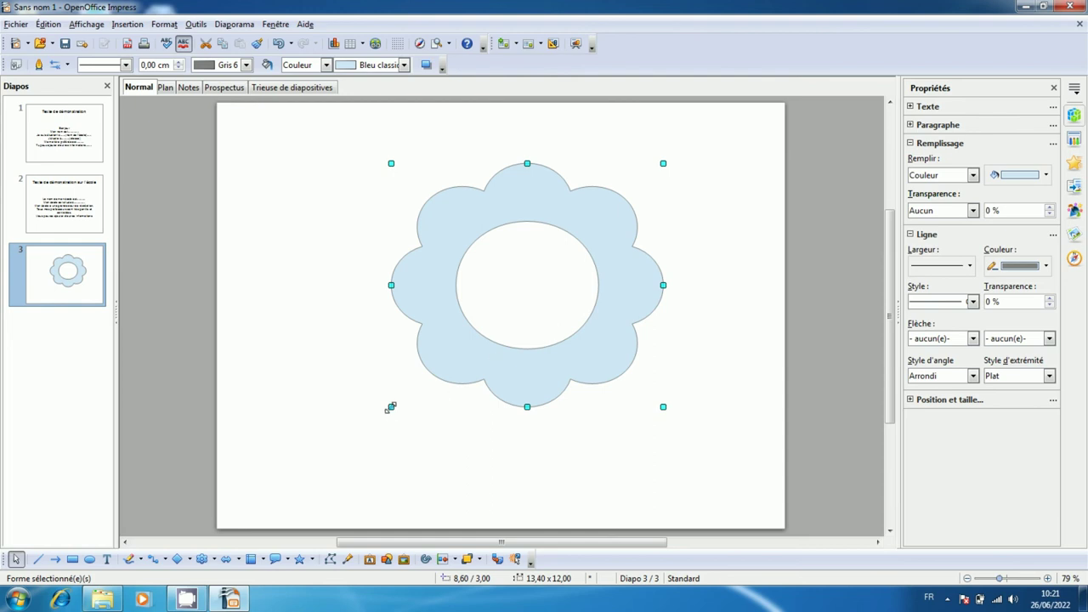
{"action": "left_click_drag", "start_coordinate": [391, 408], "coordinate": [346, 440]}
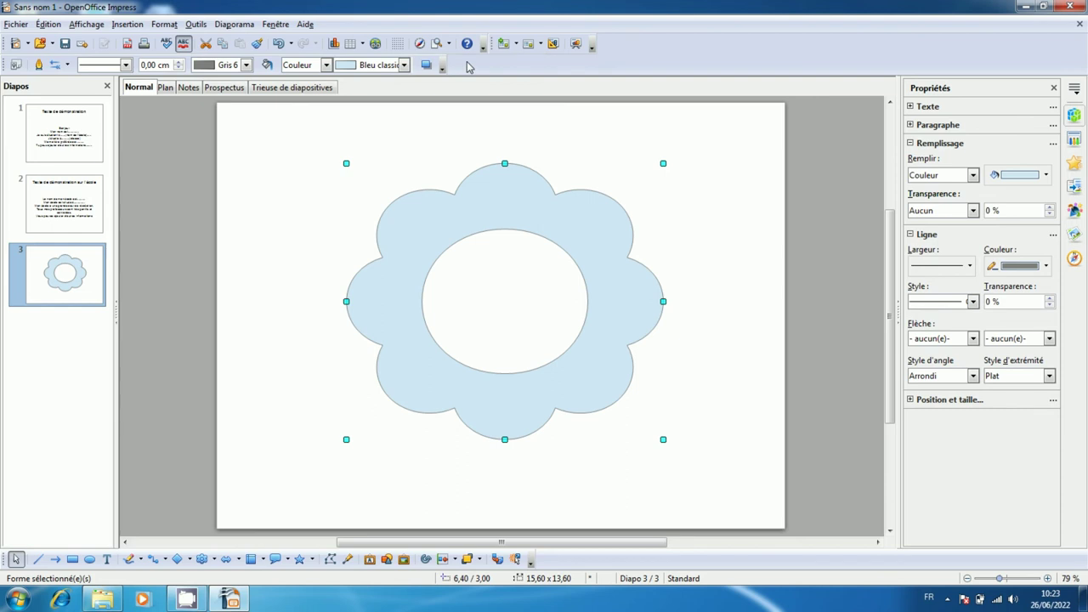
Step: Set the flower's outline to the Tirets ultra-fins line style with a width of 0,60 cm
{"action": "left_click", "coordinate": [124, 66]}
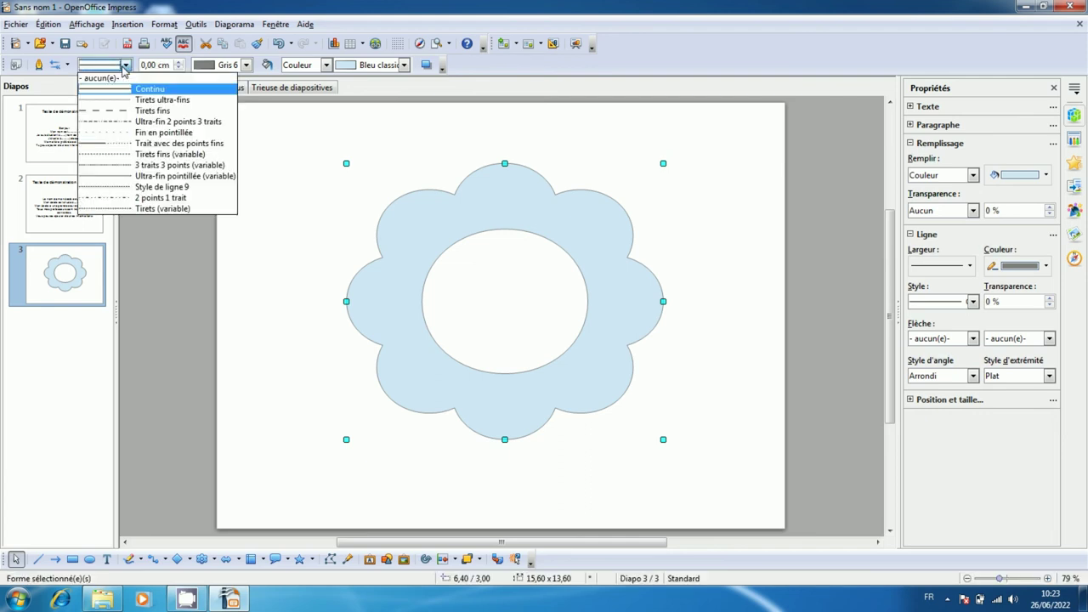
{"action": "left_click", "coordinate": [143, 102]}
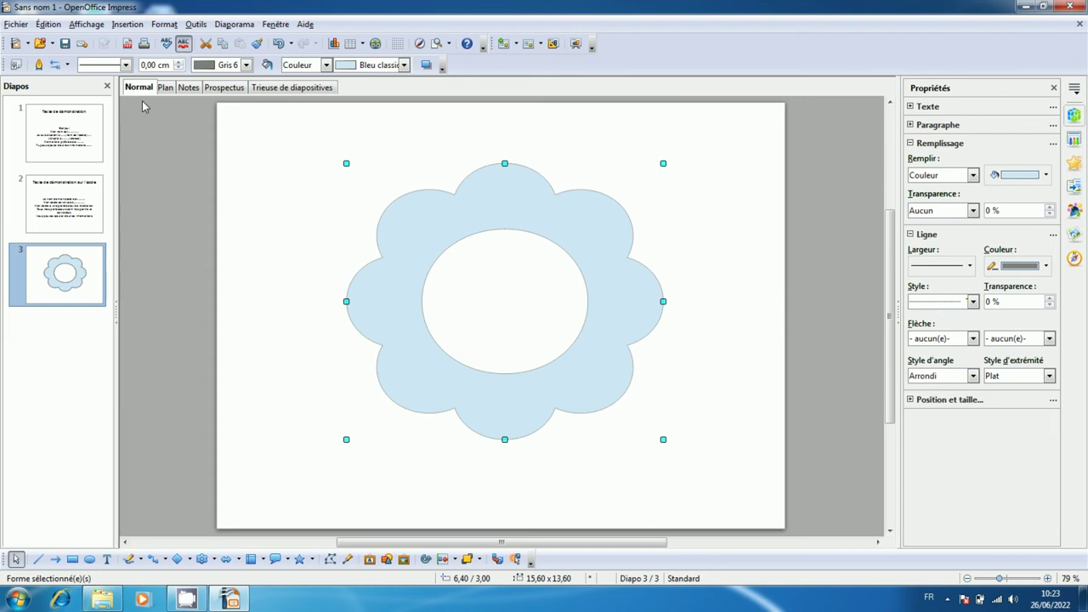
{"action": "left_click", "coordinate": [179, 63]}
{"action": "left_click", "coordinate": [179, 63]}
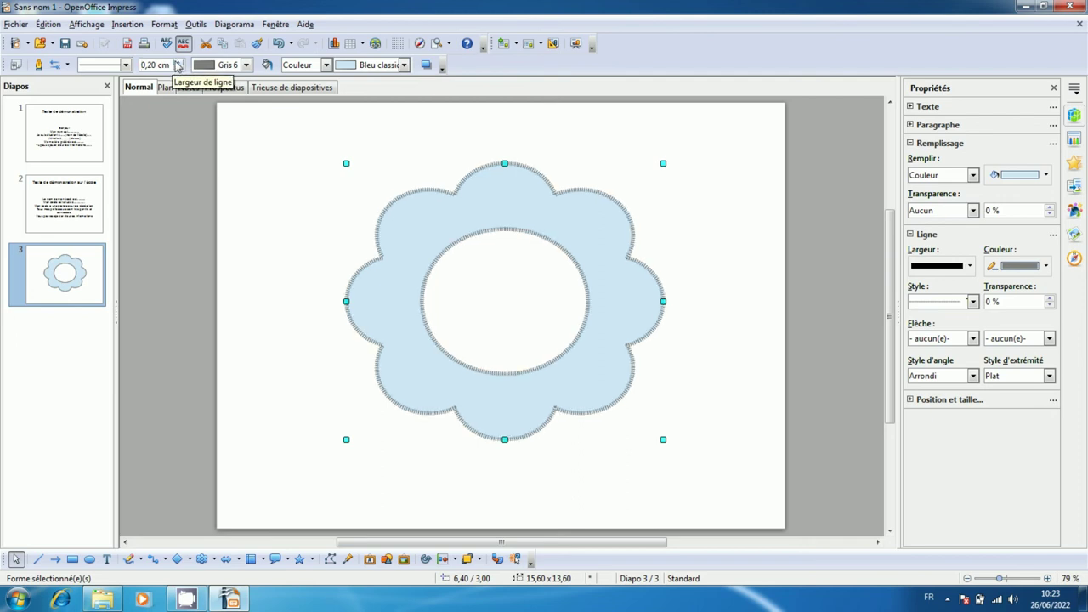
{"action": "left_click", "coordinate": [178, 63]}
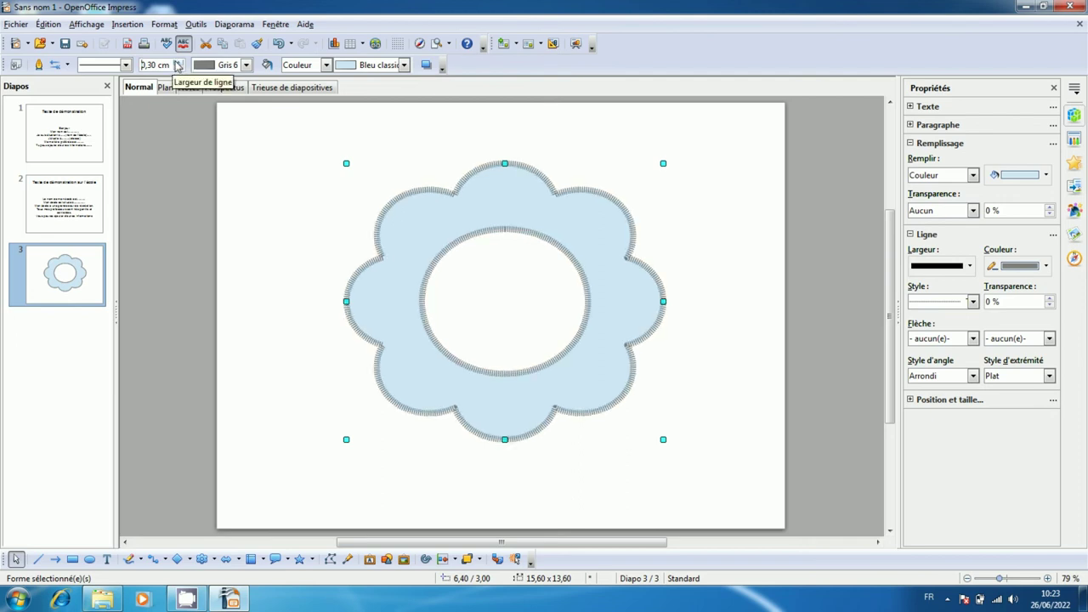
{"action": "left_click", "coordinate": [177, 63]}
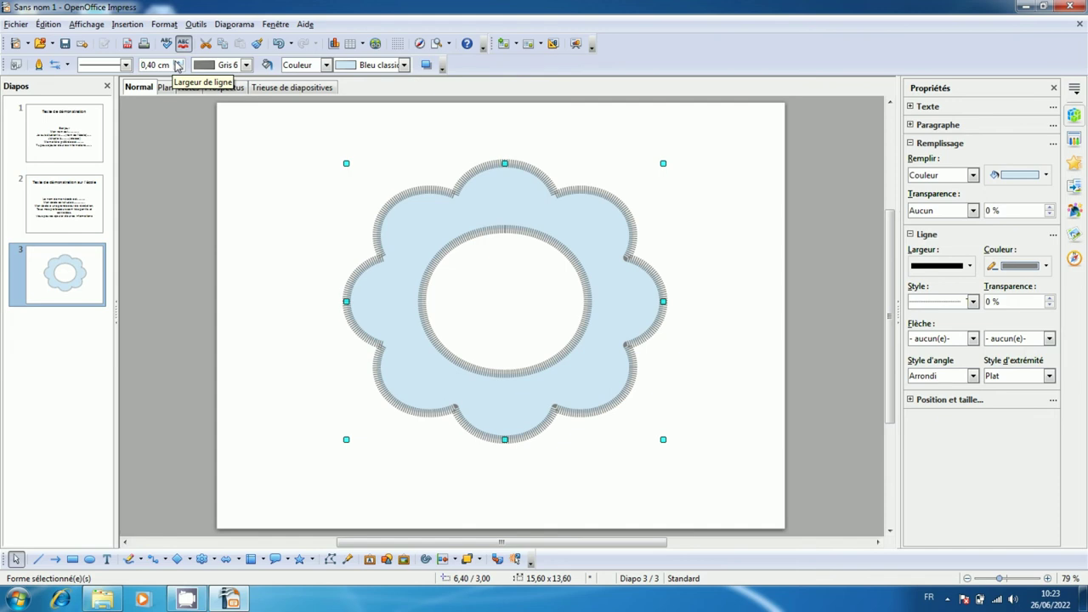
{"action": "left_click", "coordinate": [178, 63]}
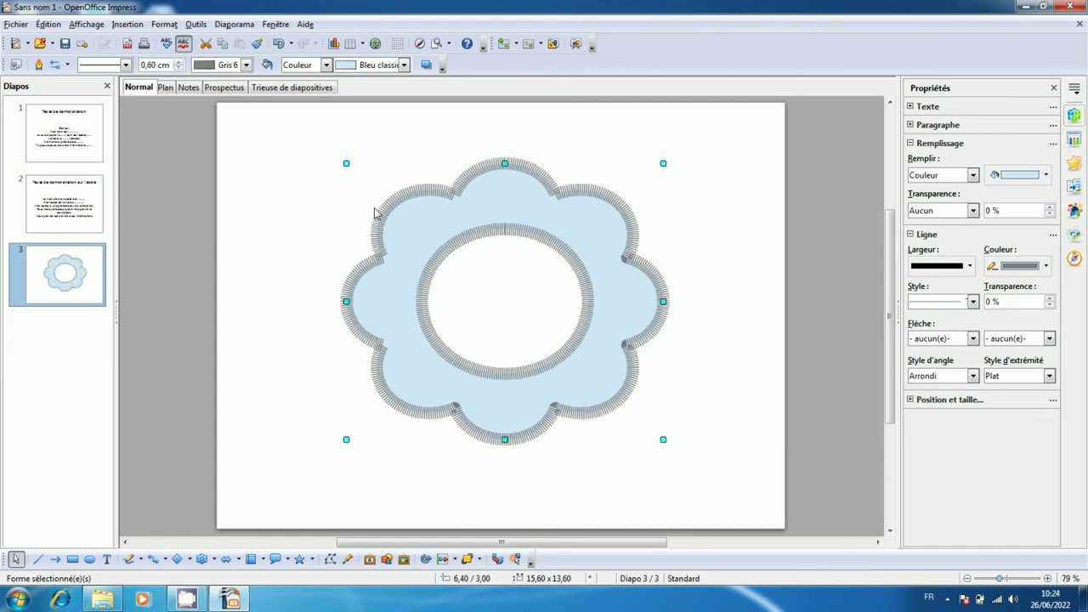
Step: Colour the flower's outline Orange and fill the shape with the yellow Diagramme 3 colour
{"action": "left_click", "coordinate": [246, 66]}
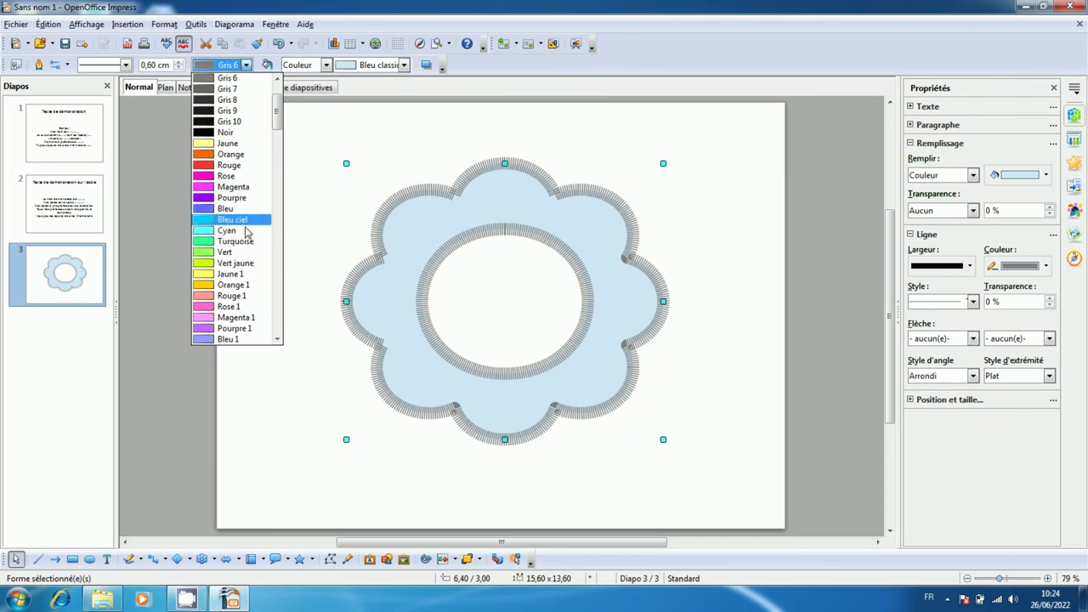
{"action": "left_click", "coordinate": [237, 156]}
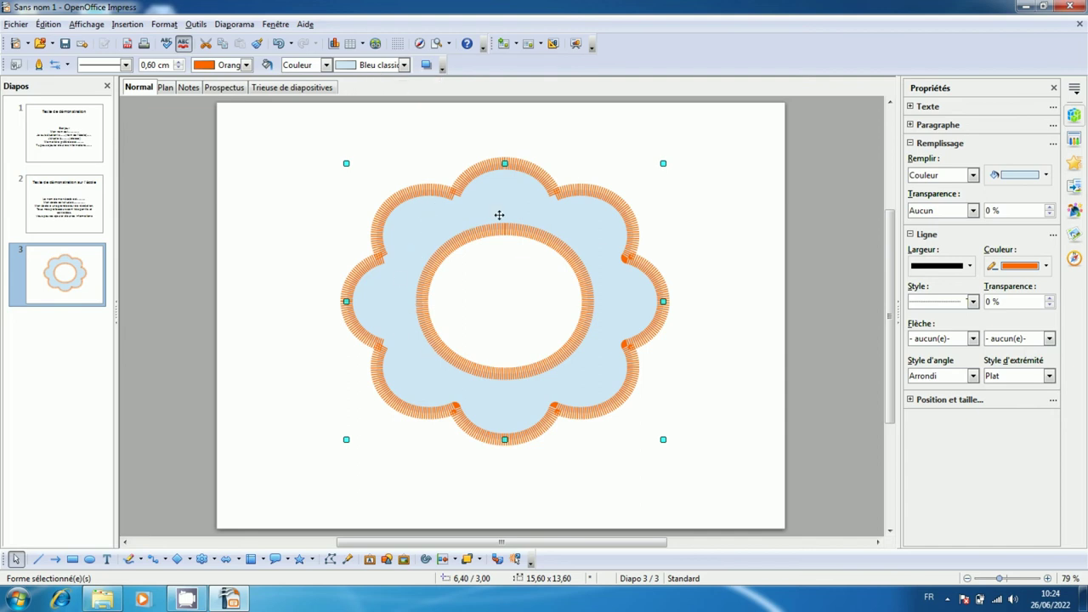
{"action": "left_click", "coordinate": [404, 65]}
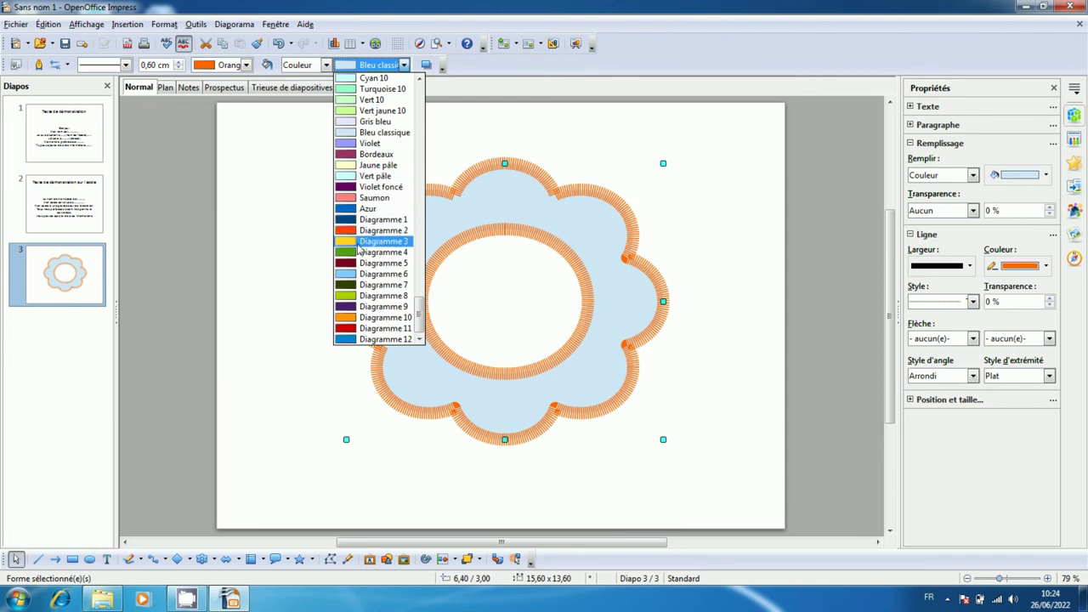
{"action": "left_click", "coordinate": [385, 242]}
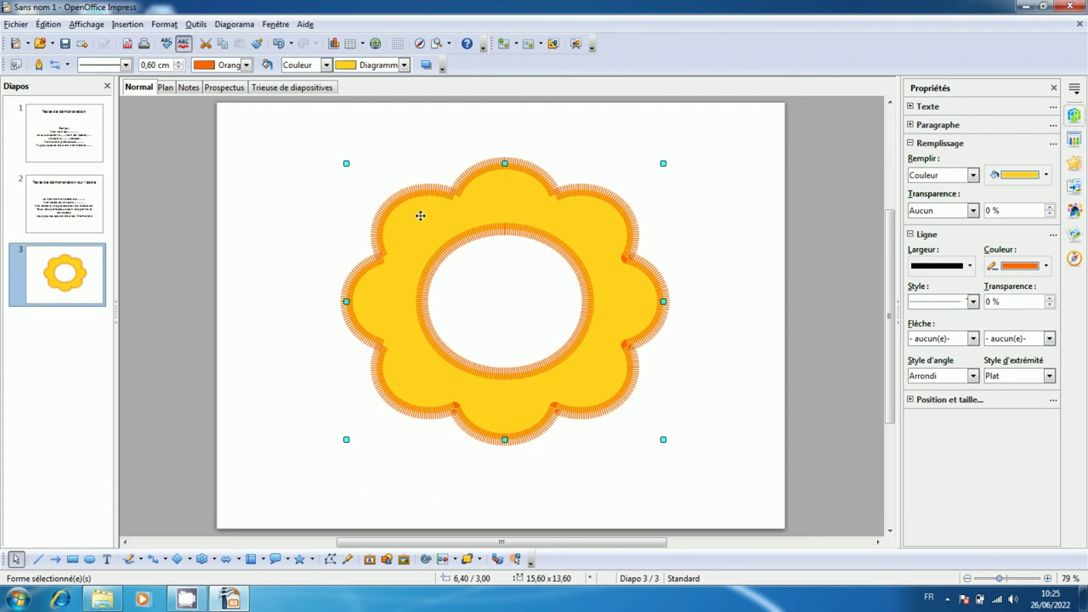
Step: Change the flower's fill to a gradient (Dégradé) and apply the yellow-to-dark-red Dégradé 3
{"action": "left_click", "coordinate": [325, 66]}
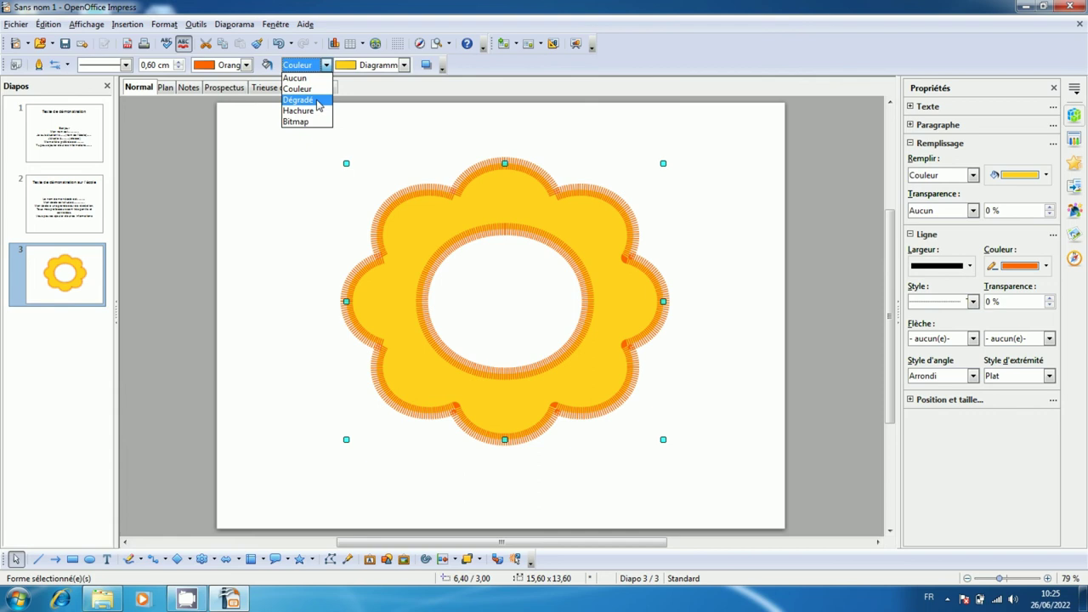
{"action": "left_click", "coordinate": [319, 100]}
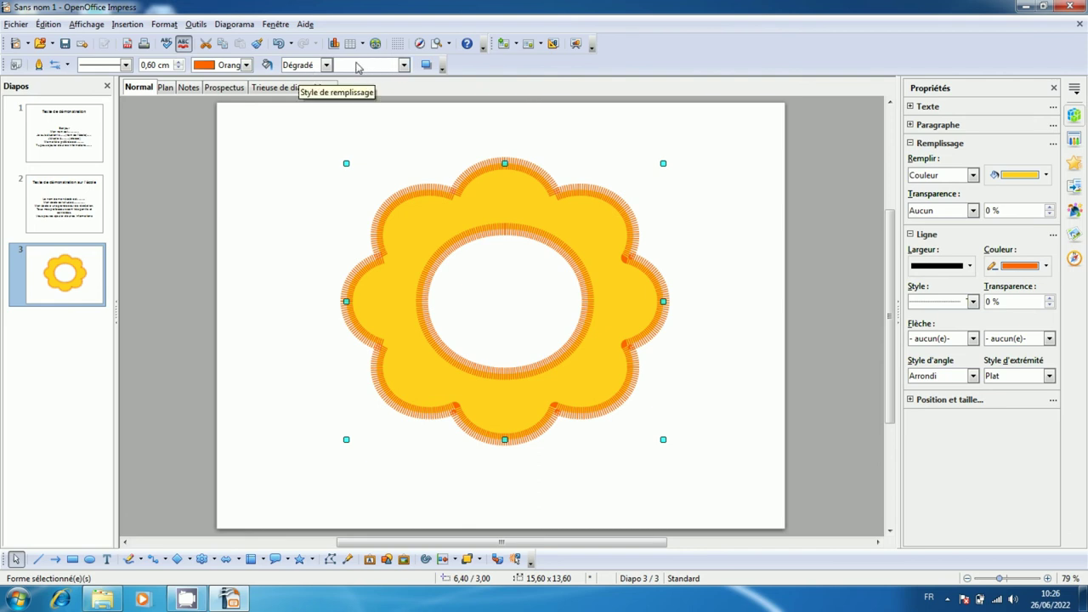
{"action": "left_click", "coordinate": [403, 65]}
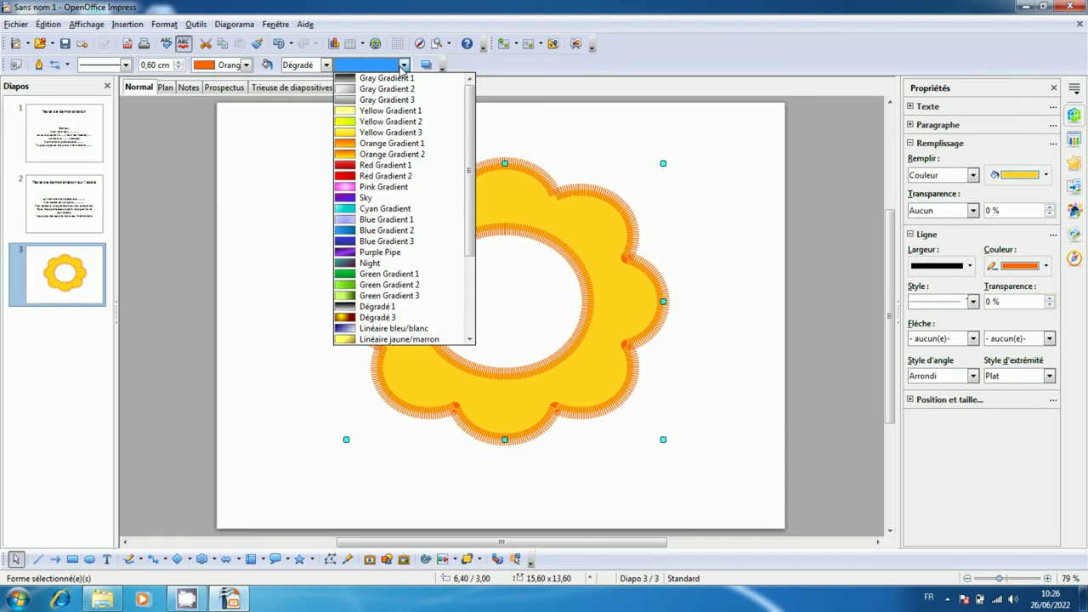
{"action": "scroll", "coordinate": [469, 236], "scroll_direction": "down", "scroll_amount": 4}
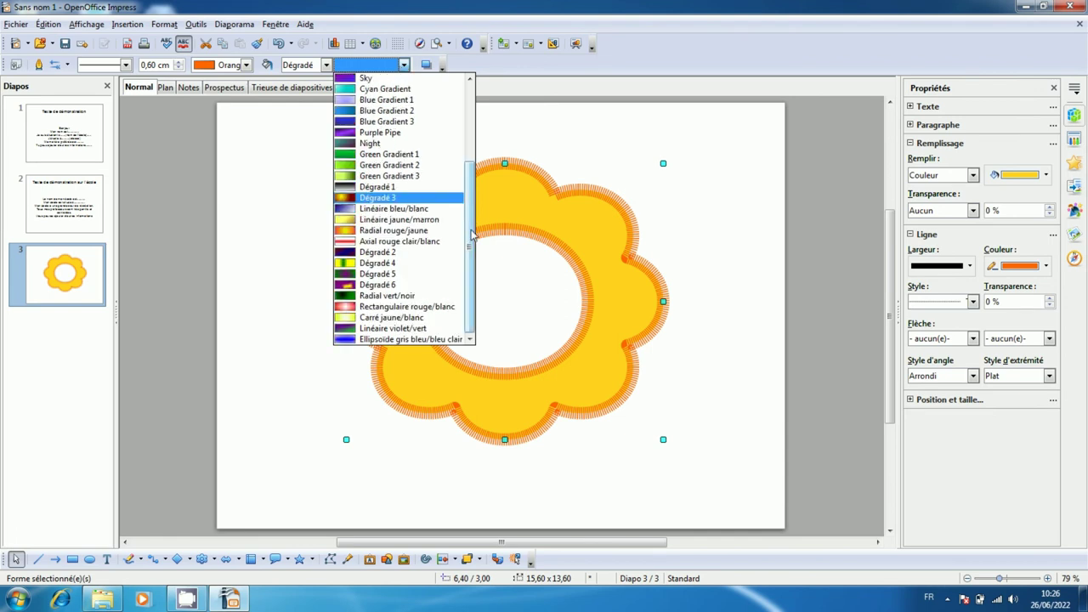
{"action": "left_click_drag", "start_coordinate": [468, 236], "coordinate": [473, 206]}
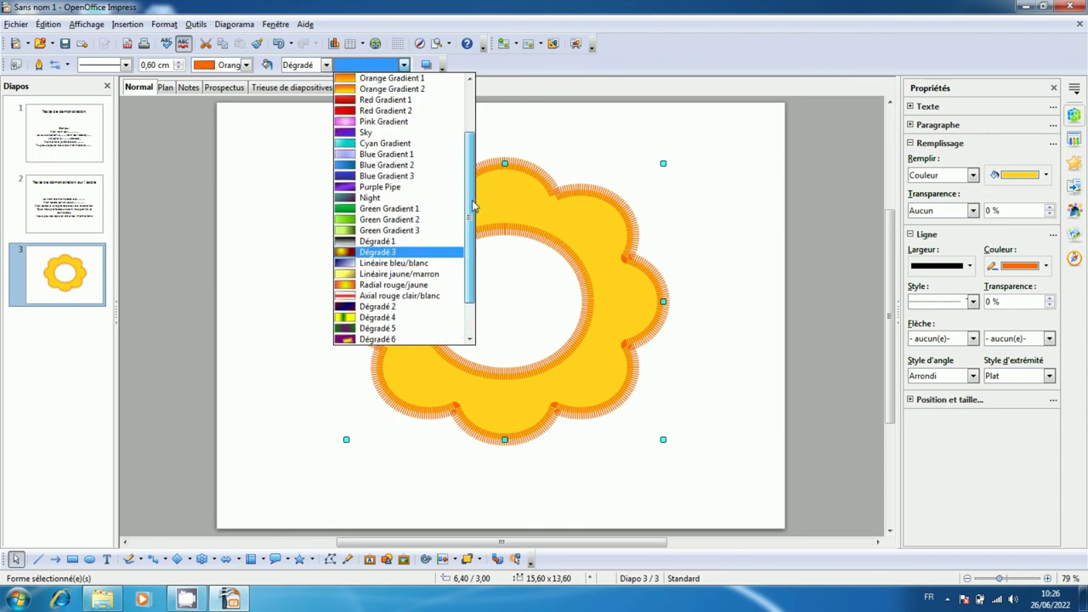
{"action": "left_click", "coordinate": [414, 253]}
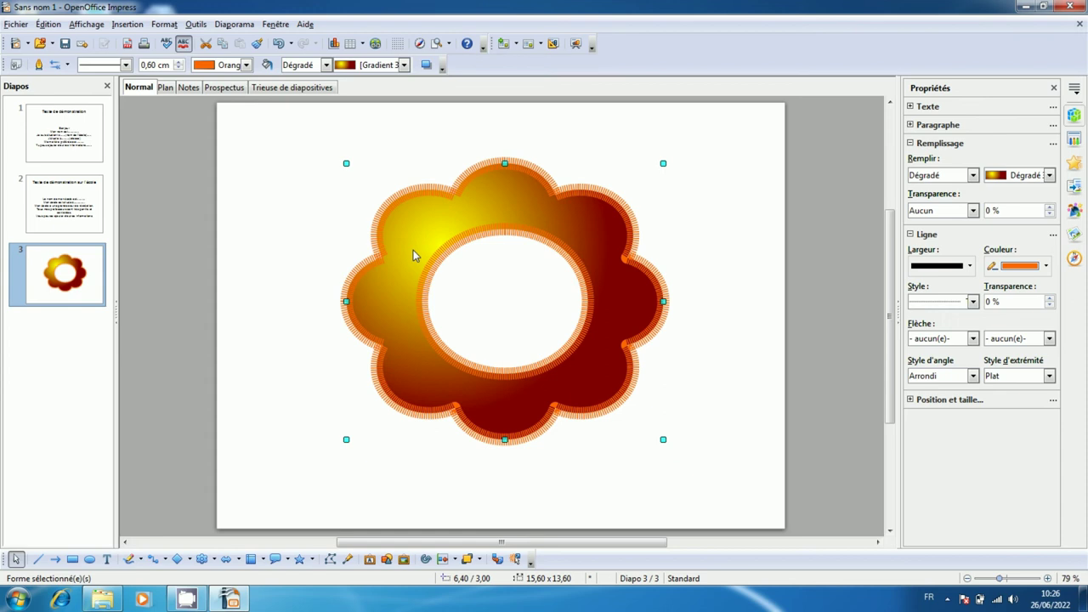
Step: Shrink the flower from its upper-left corner to about 13.40 × 12.00 cm and move it near the slide's centre
{"action": "left_click_drag", "start_coordinate": [346, 161], "coordinate": [391, 196]}
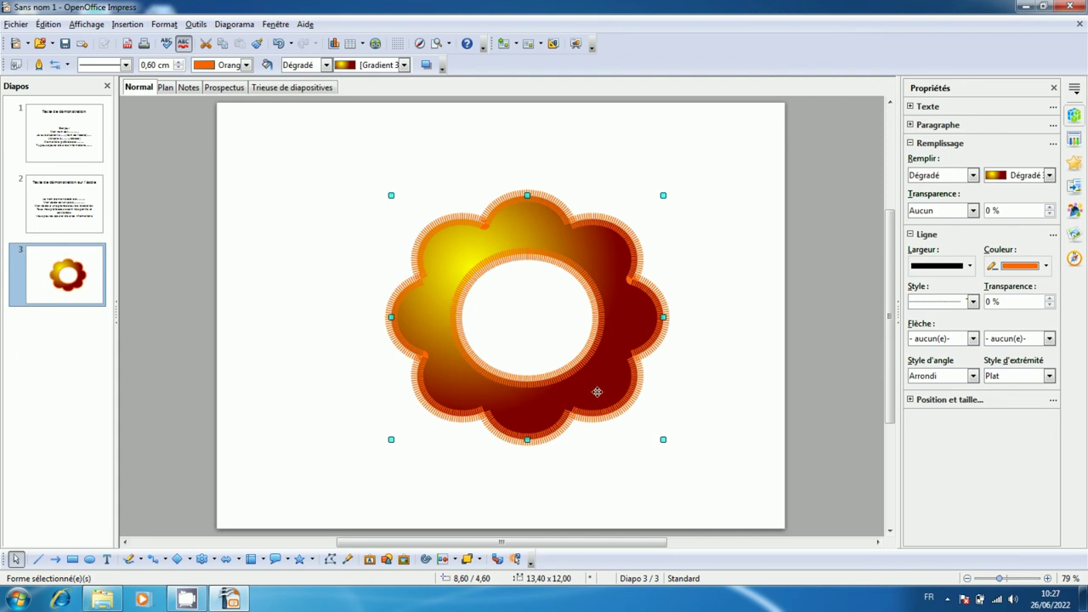
{"action": "left_click_drag", "start_coordinate": [601, 385], "coordinate": [585, 353]}
{"action": "left_click_drag", "start_coordinate": [581, 315], "coordinate": [558, 335]}
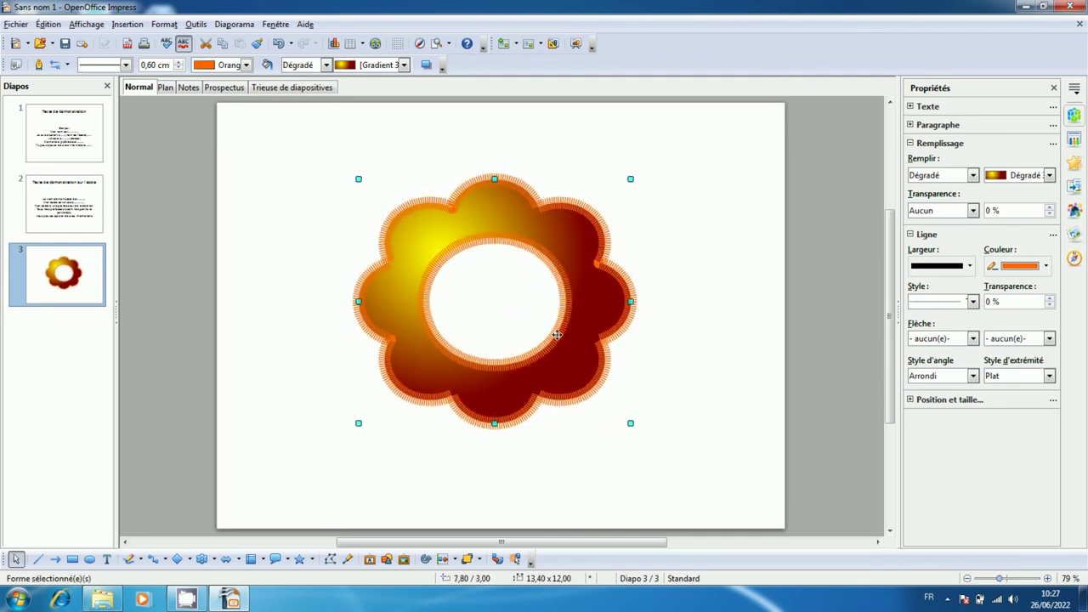
Step: Deselect the flower and add a new blank fourth slide after the flower slide
{"action": "left_click", "coordinate": [738, 350]}
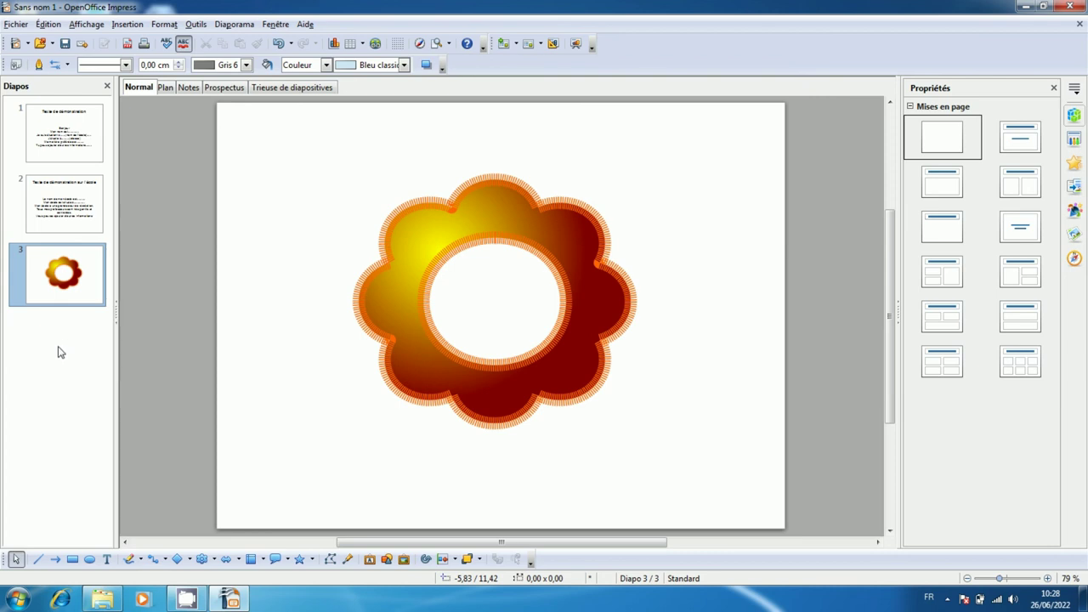
{"action": "key", "text": "Home"}
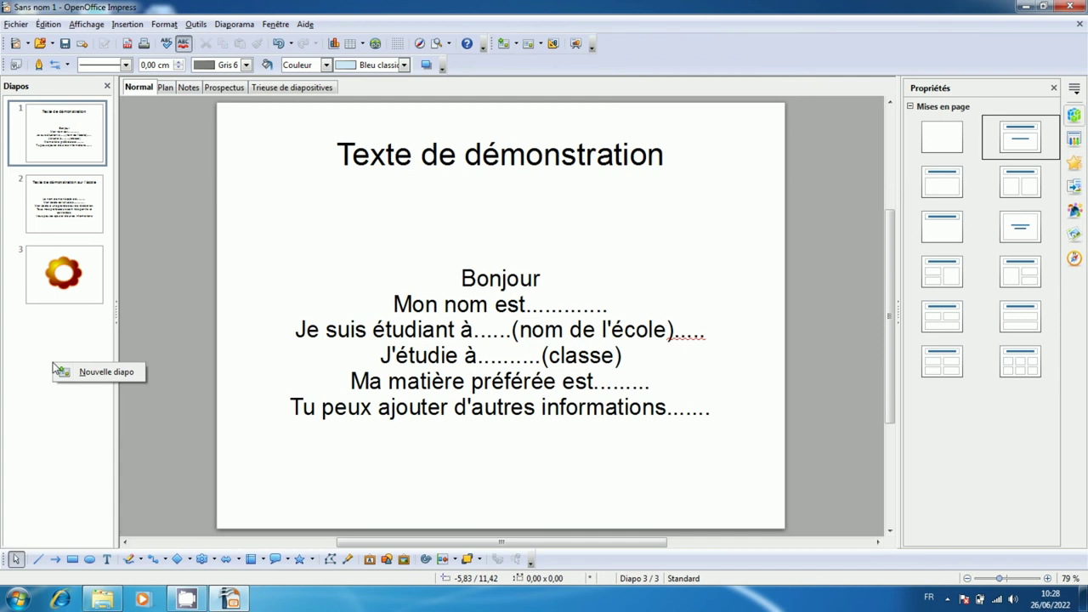
{"action": "left_click", "coordinate": [103, 372]}
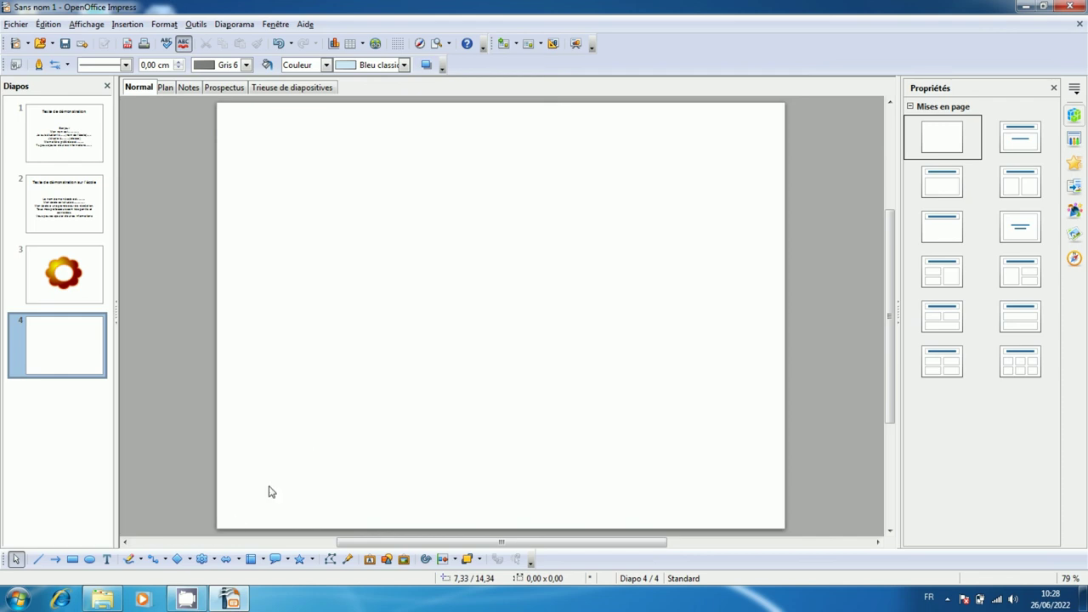
Step: Draw a bevelled octagon about 13.60 × 13.20 cm on the fourth slide and set its line style to Ultra-fin 2 points 3 traits
{"action": "left_click", "coordinate": [216, 561]}
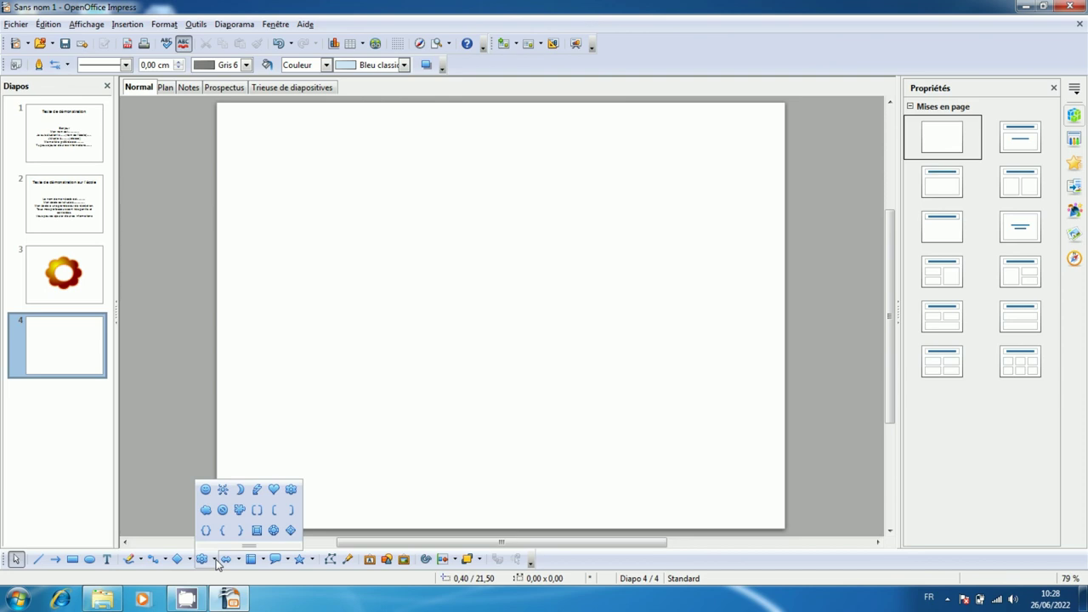
{"action": "left_click", "coordinate": [273, 531]}
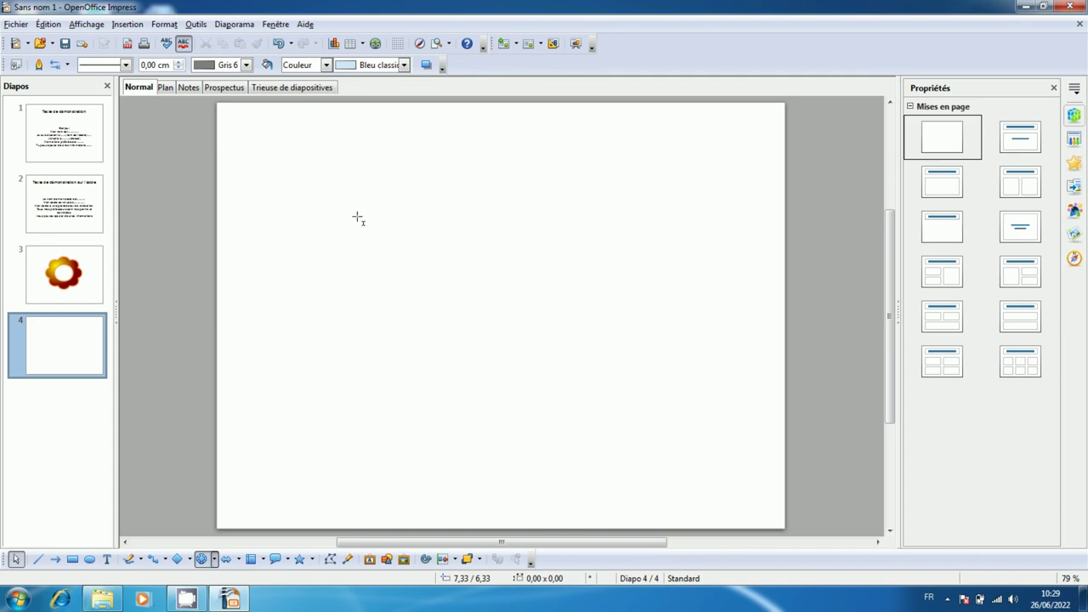
{"action": "left_click_drag", "start_coordinate": [342, 182], "coordinate": [619, 450]}
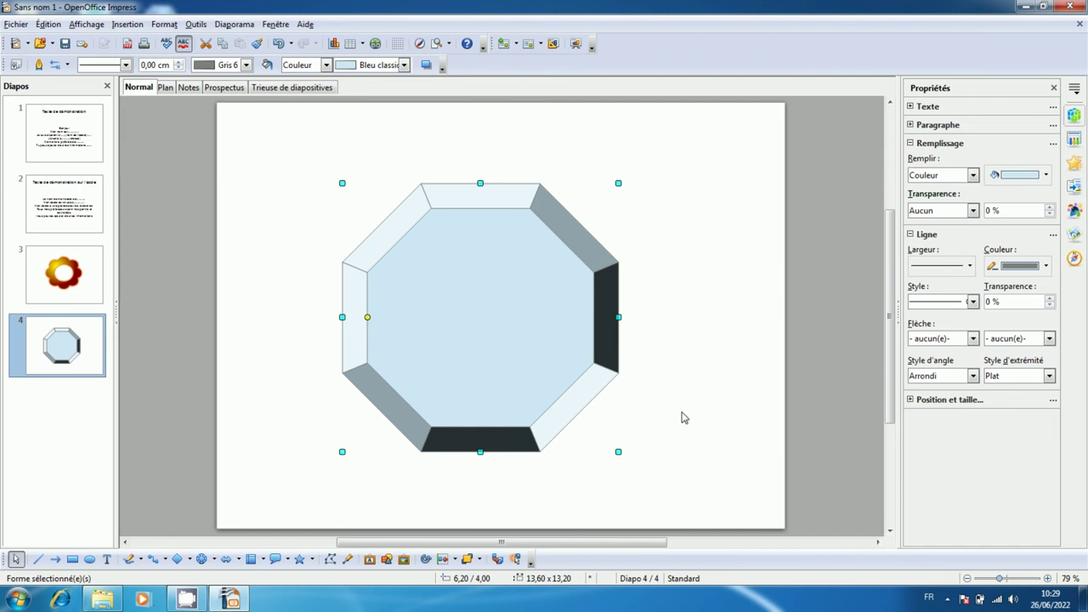
{"action": "left_click", "coordinate": [125, 66]}
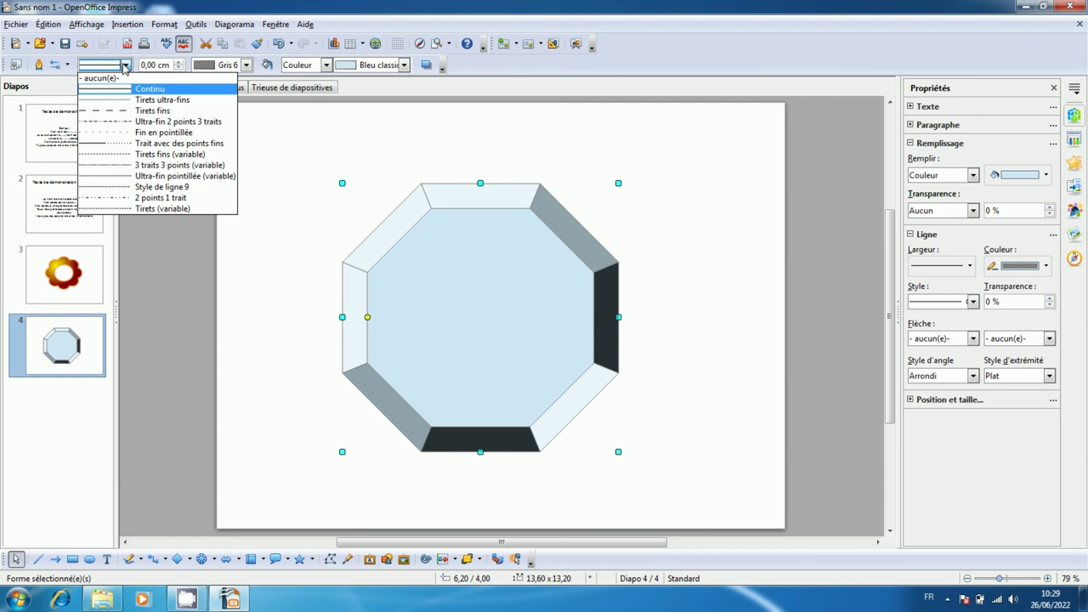
{"action": "left_click", "coordinate": [159, 125]}
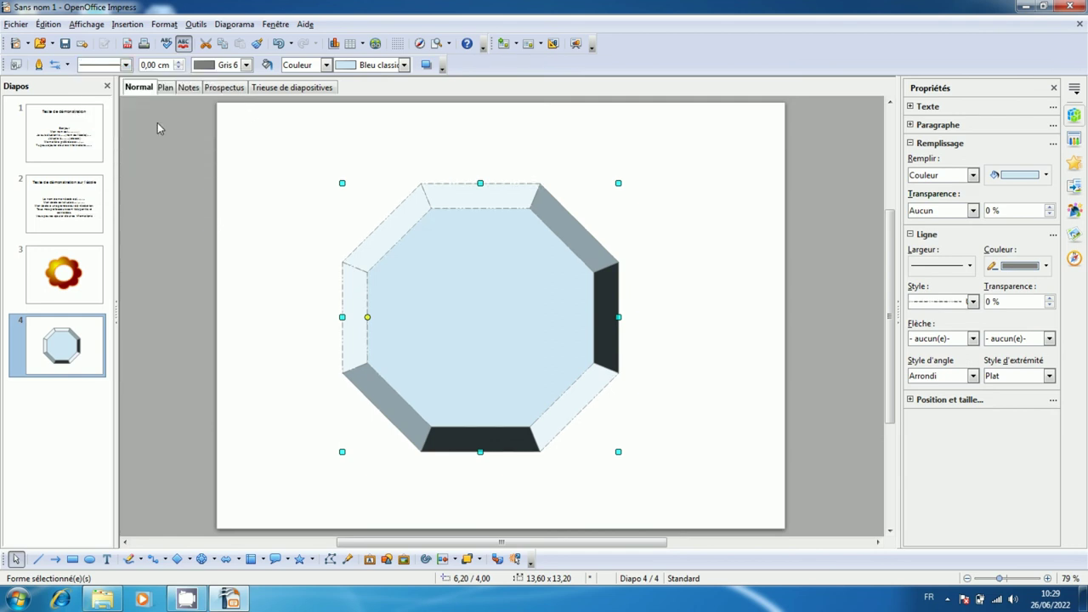